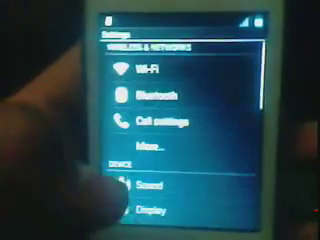
{"action": "scroll", "coordinate": [180, 130], "scroll_direction": "down", "scroll_amount": 2}
{"action": "scroll", "coordinate": [180, 130], "scroll_direction": "down", "scroll_amount": 8}
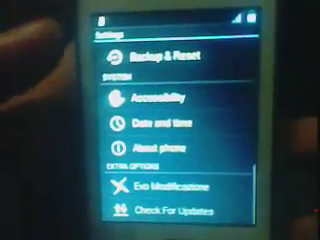